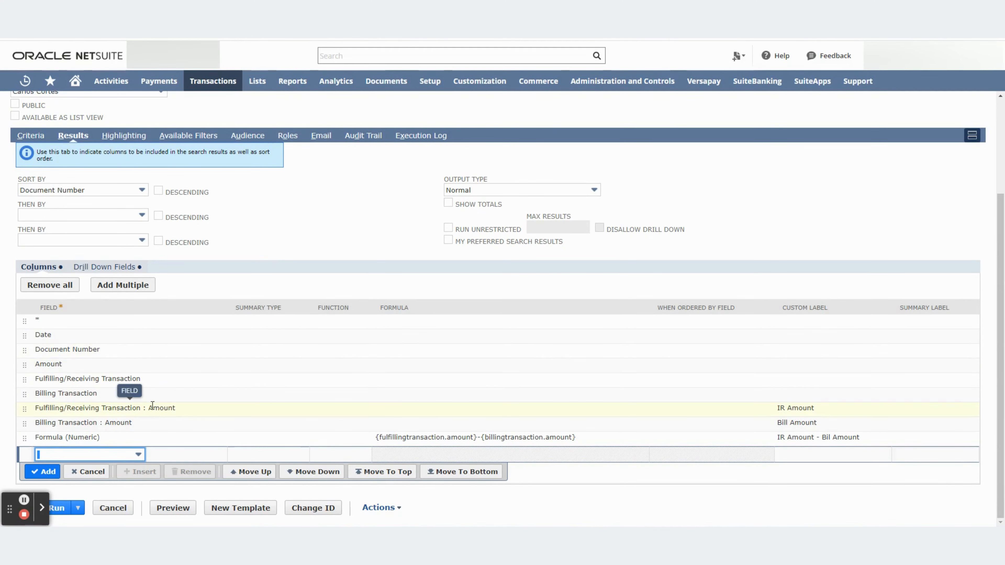
Inspect the Fulfilling/Receiving Transaction and Billing Transaction result columns, closing each row without changes
click(97, 379)
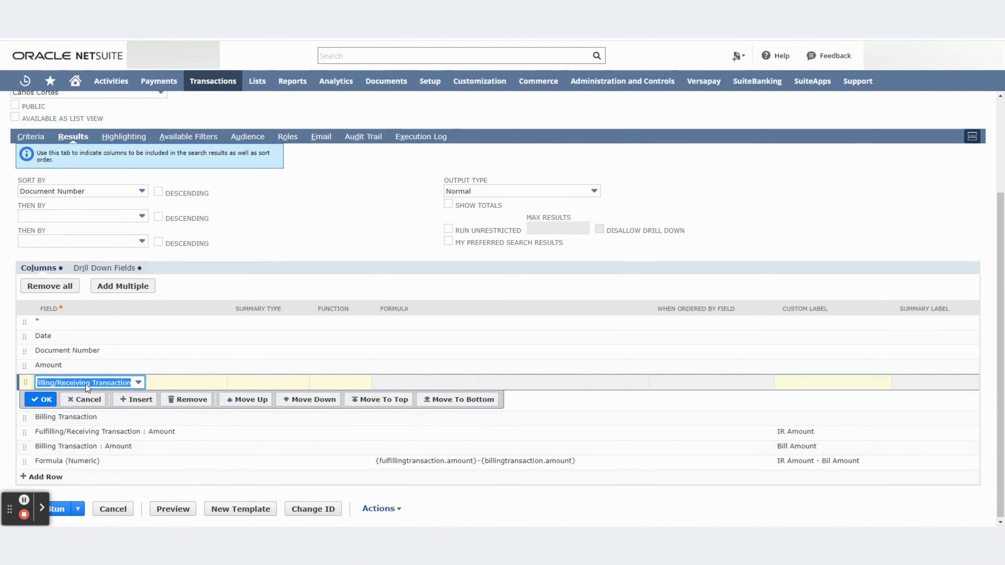
click(75, 401)
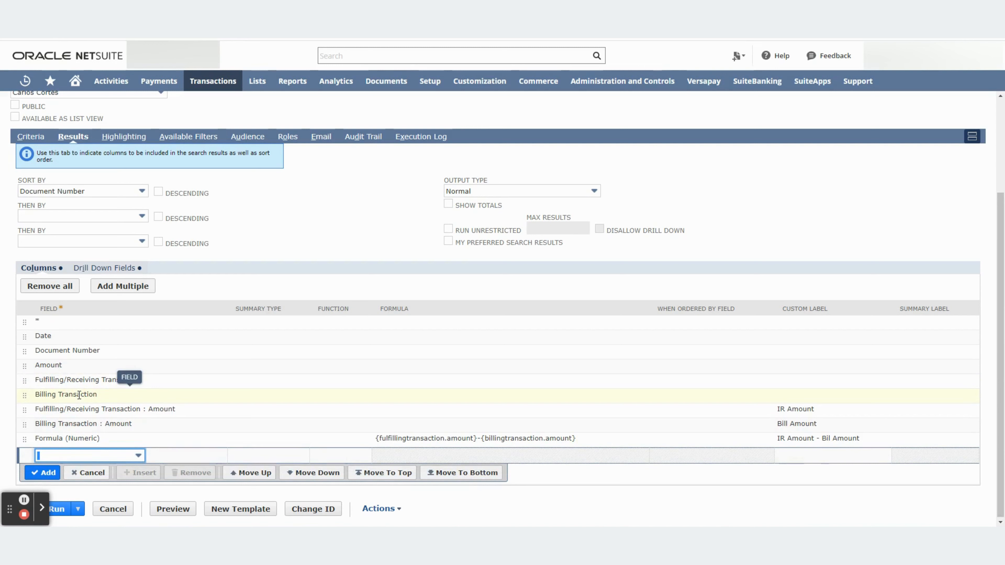
click(79, 395)
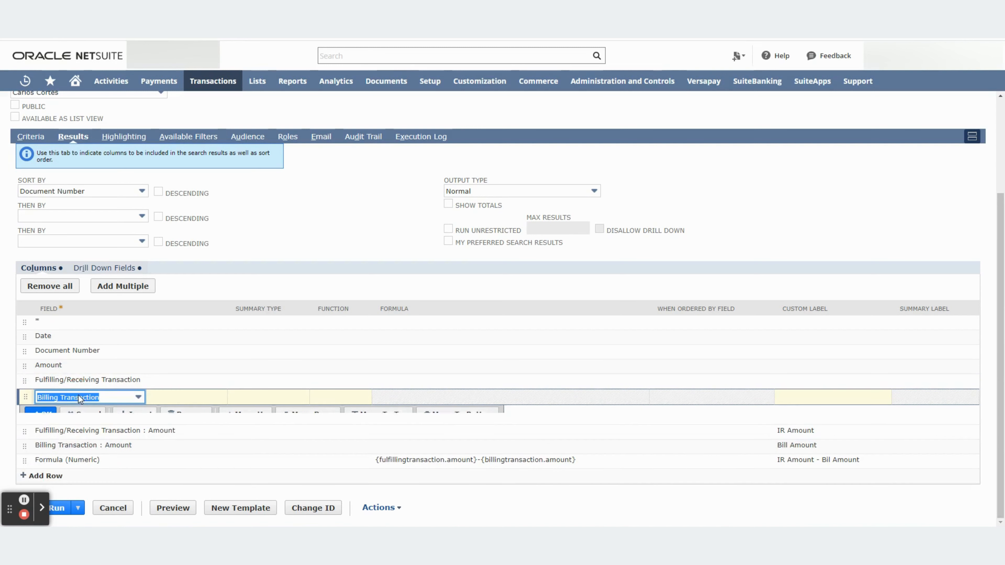
click(84, 415)
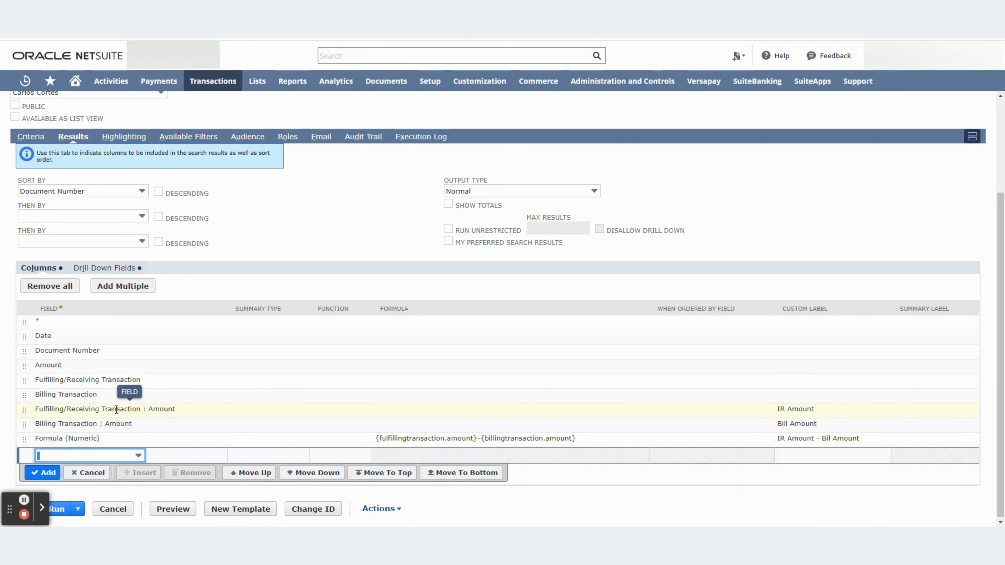
Look up the Amount field among the joined Fulfilling/Receiving Transaction fields for the IR Amount column, then cancel without changing the column
click(87, 413)
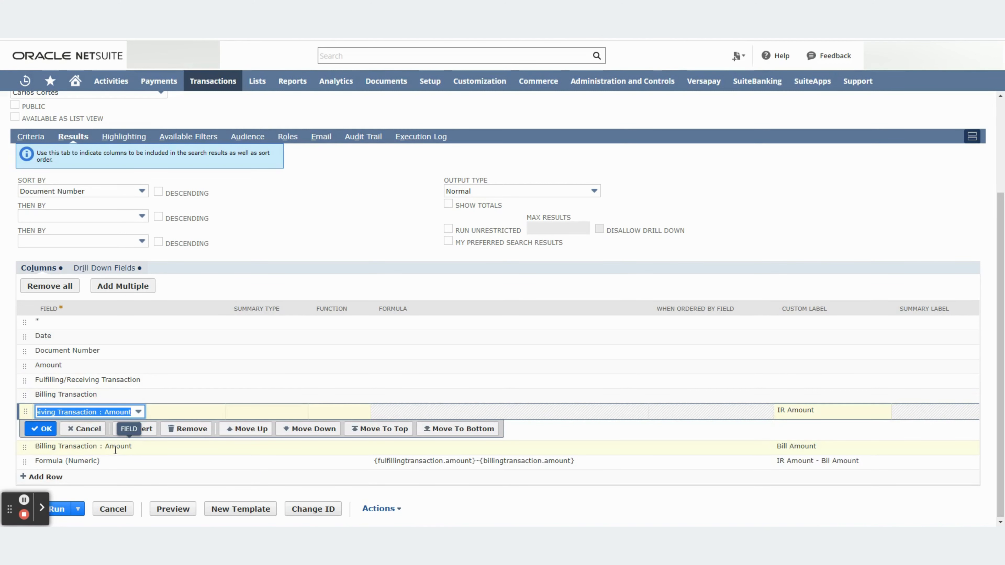
click(115, 451)
click(118, 412)
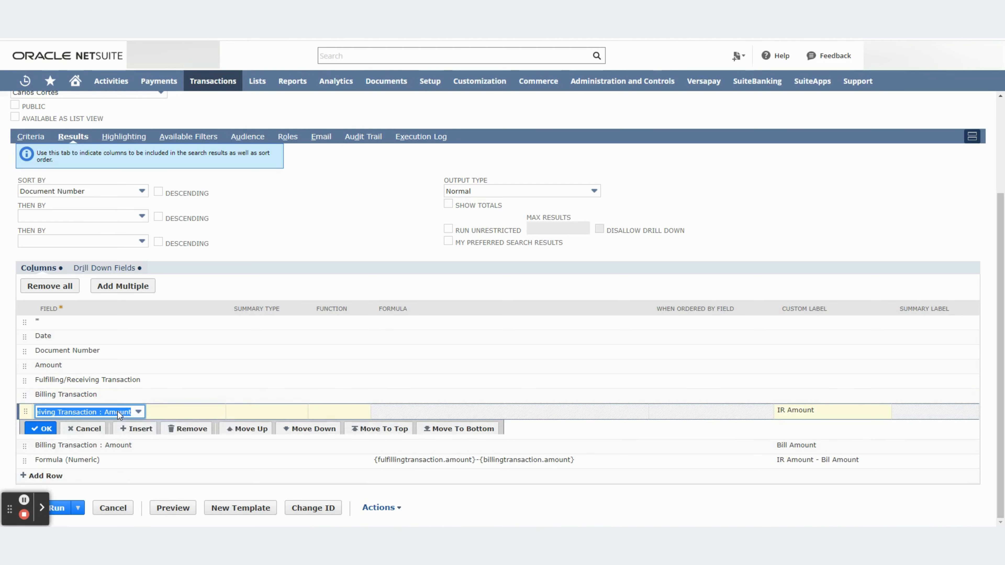
click(134, 413)
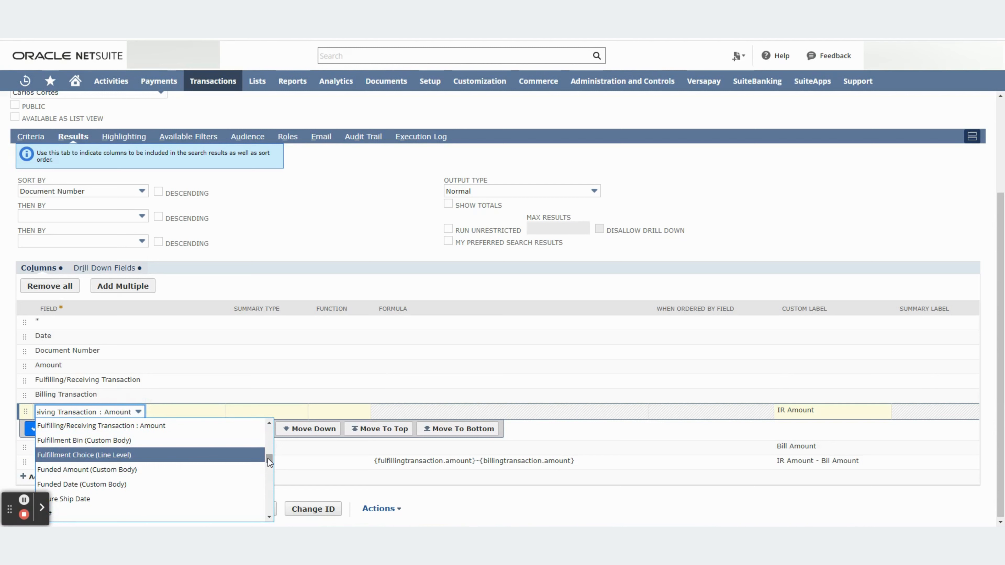
drag(270, 459, 268, 516)
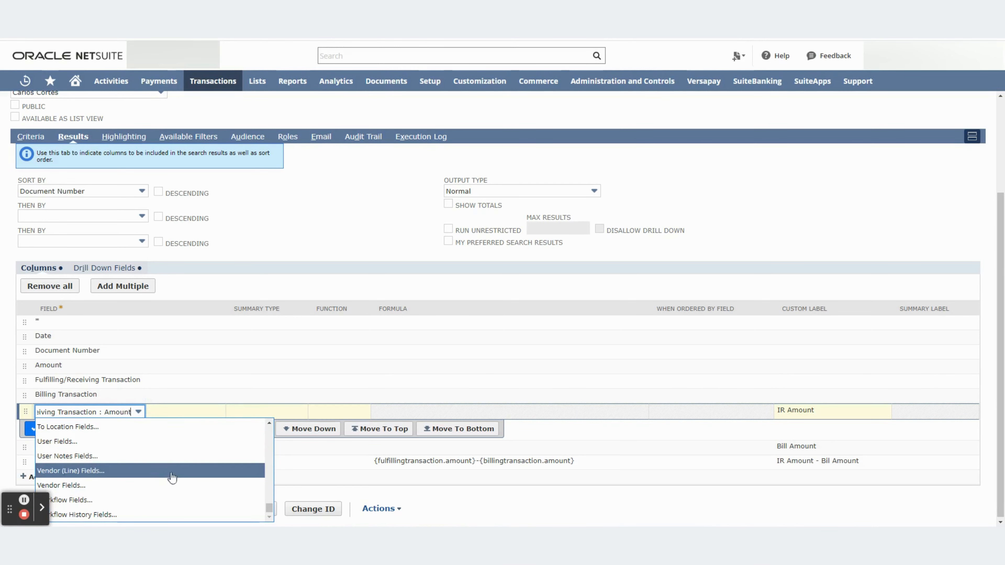
scroll(177, 483, up, 10)
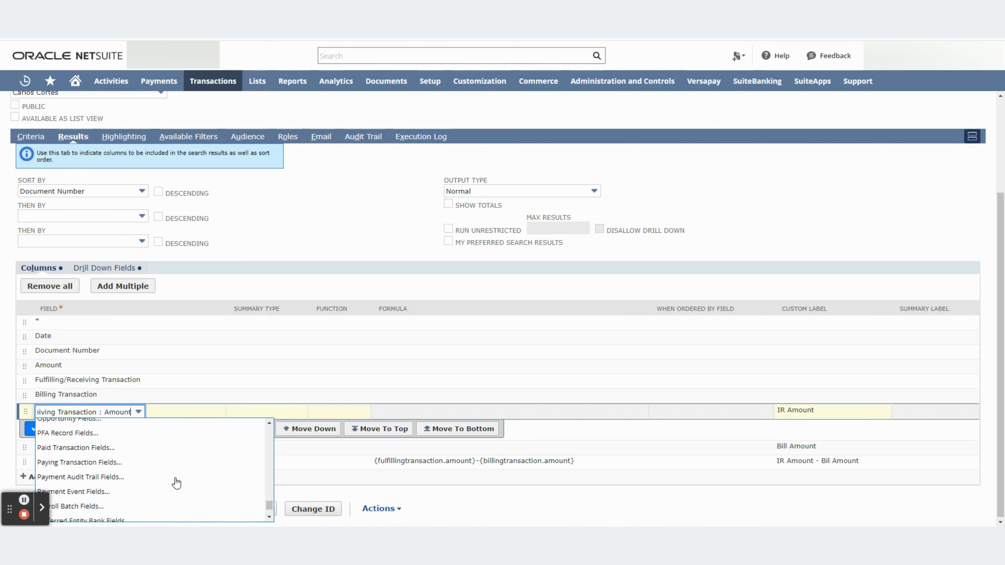
scroll(176, 483, up, 1)
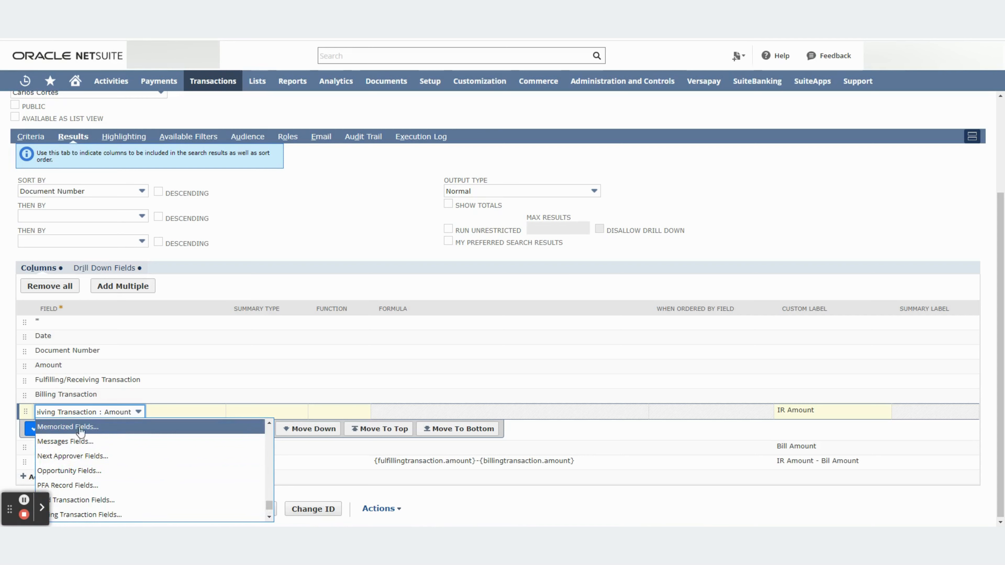
scroll(140, 456, up, 3)
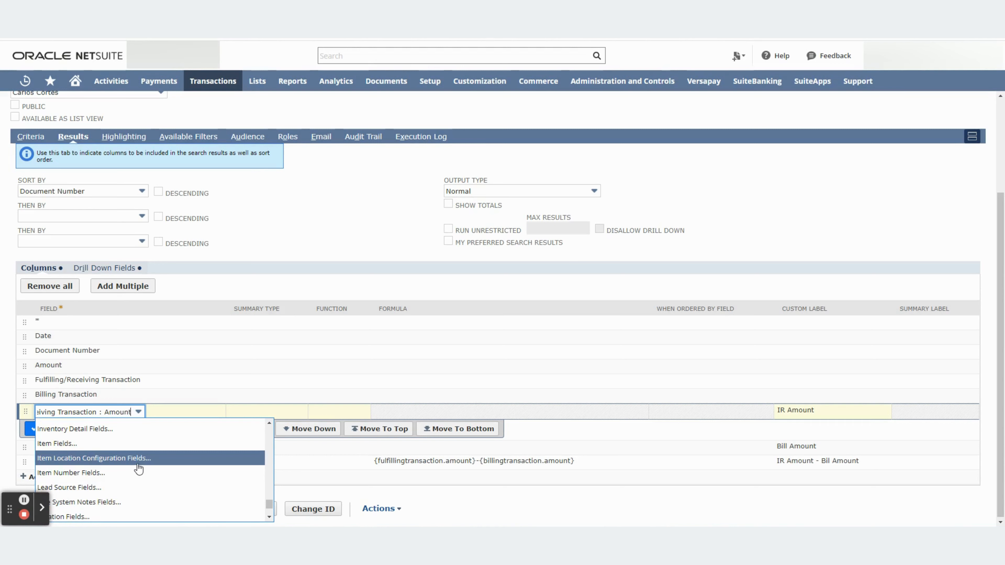
scroll(139, 469, up, 2)
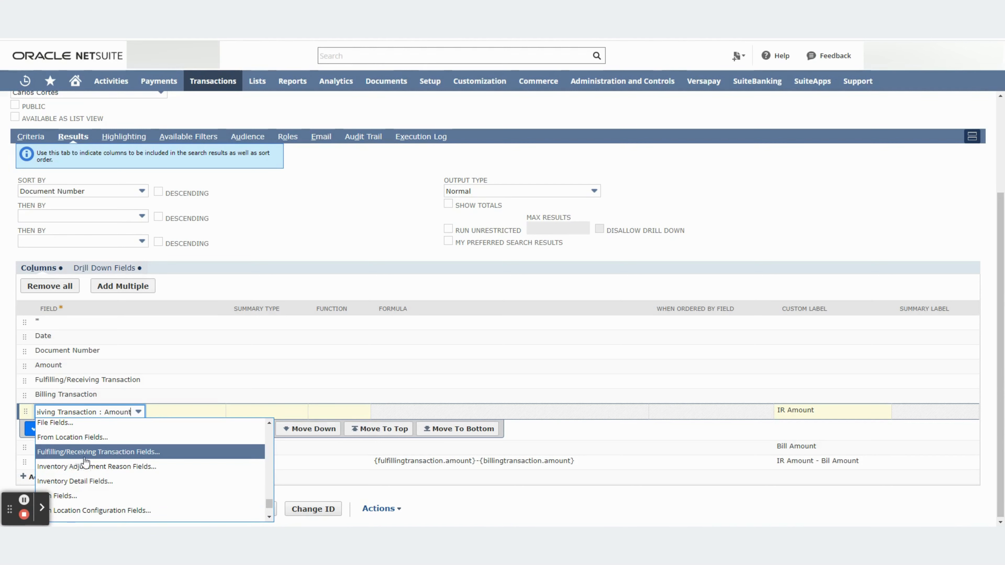
click(155, 453)
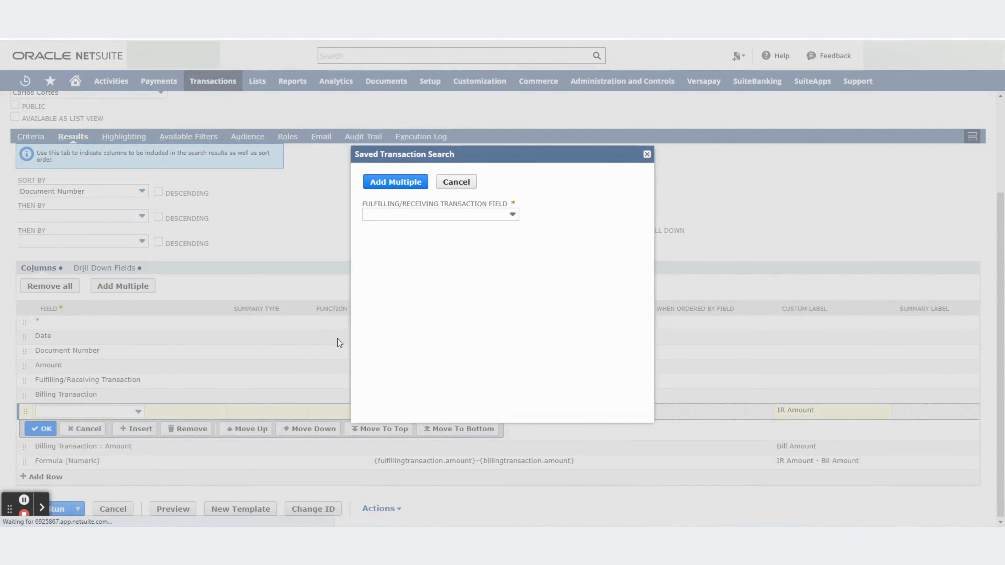
click(487, 215)
scroll(480, 265, down, 5)
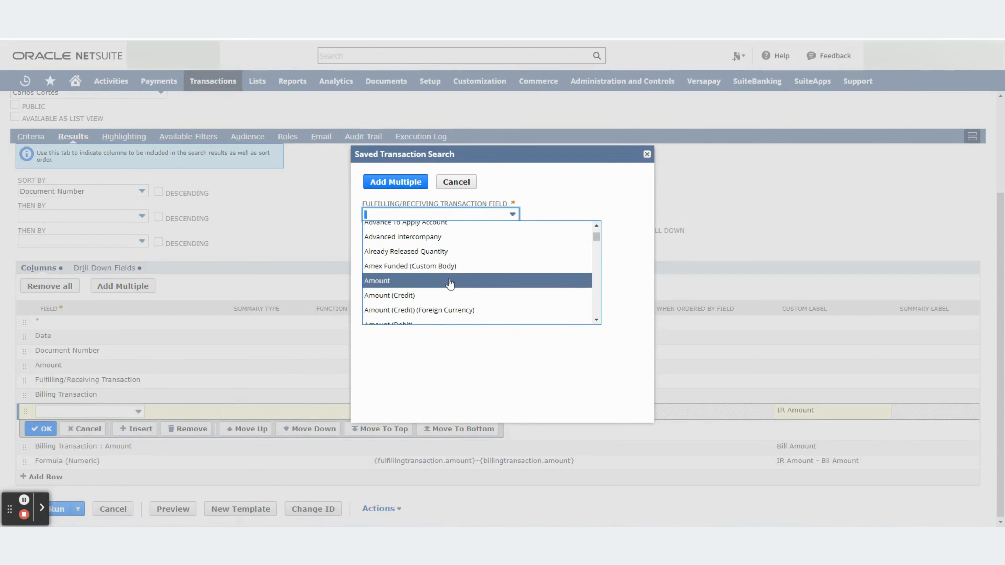
click(457, 182)
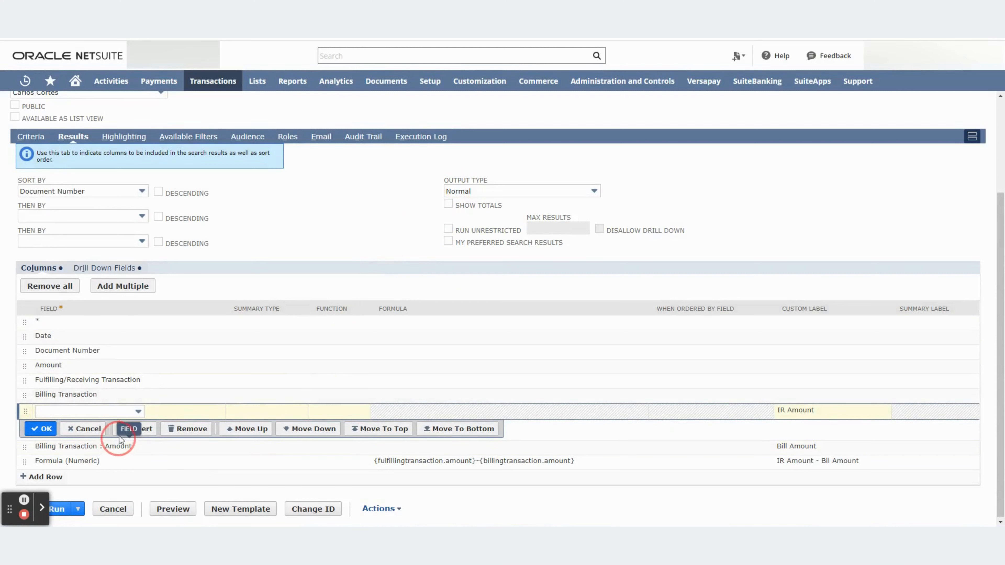
click(92, 429)
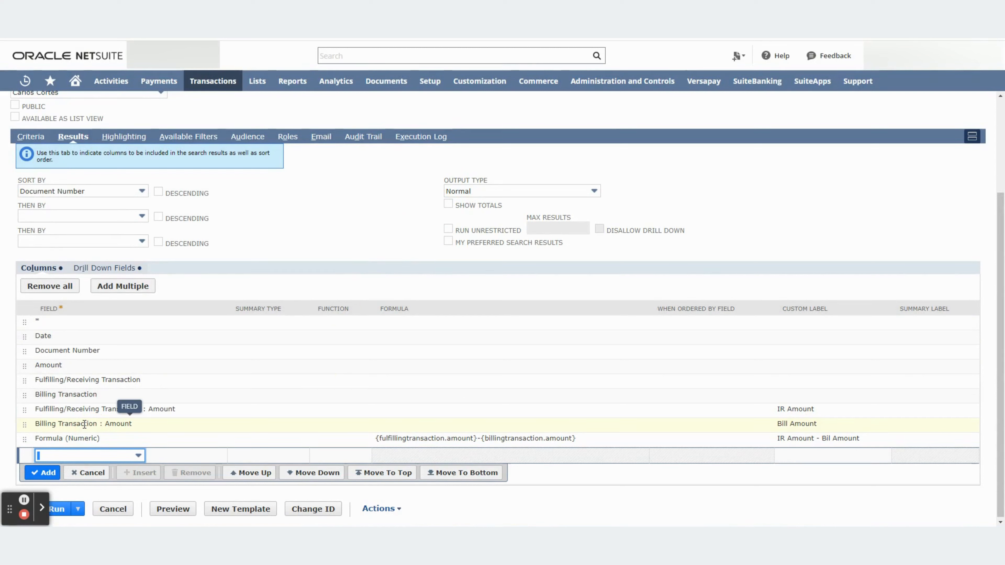
Open the joined Billing Transaction field list from the Bill Amount column, then cancel without changing the column
click(84, 423)
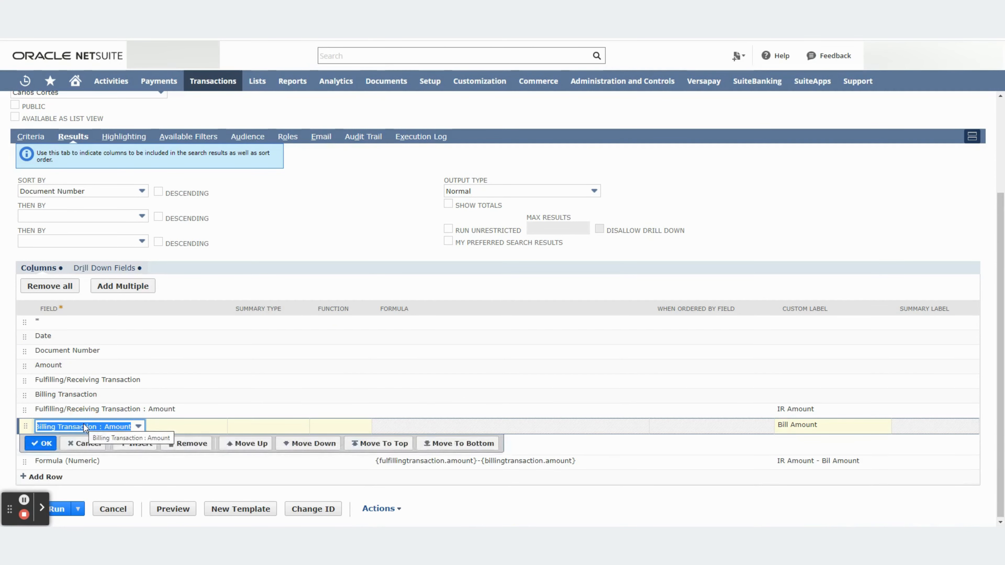
click(138, 427)
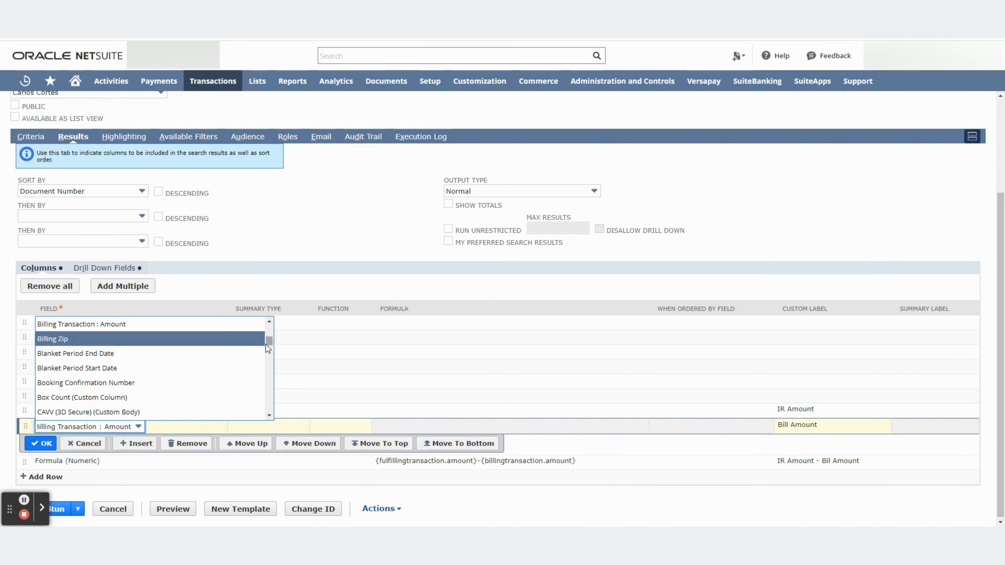
drag(267, 344, 263, 414)
scroll(153, 390, up, 8)
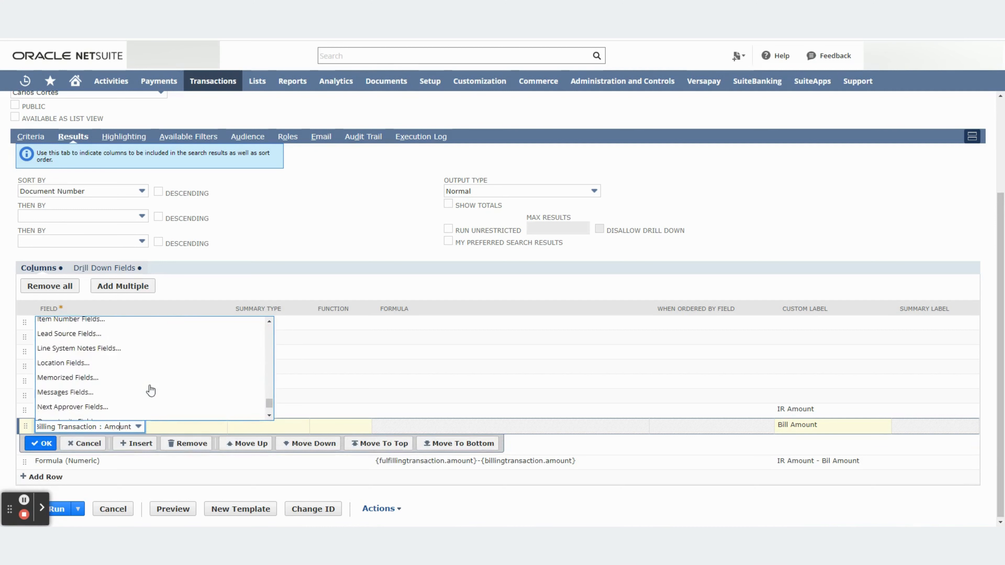
scroll(150, 391, up, 10)
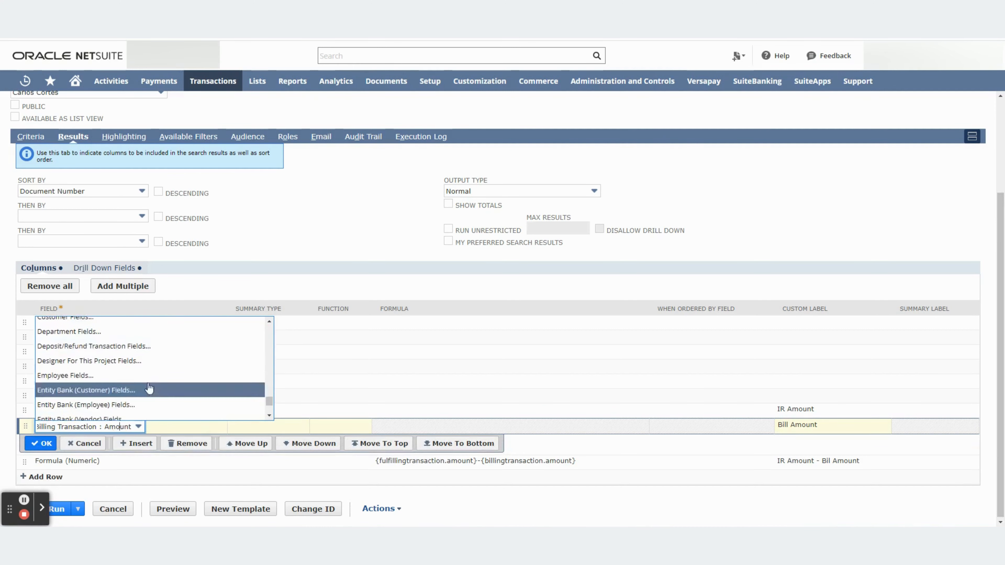
scroll(148, 389, up, 4)
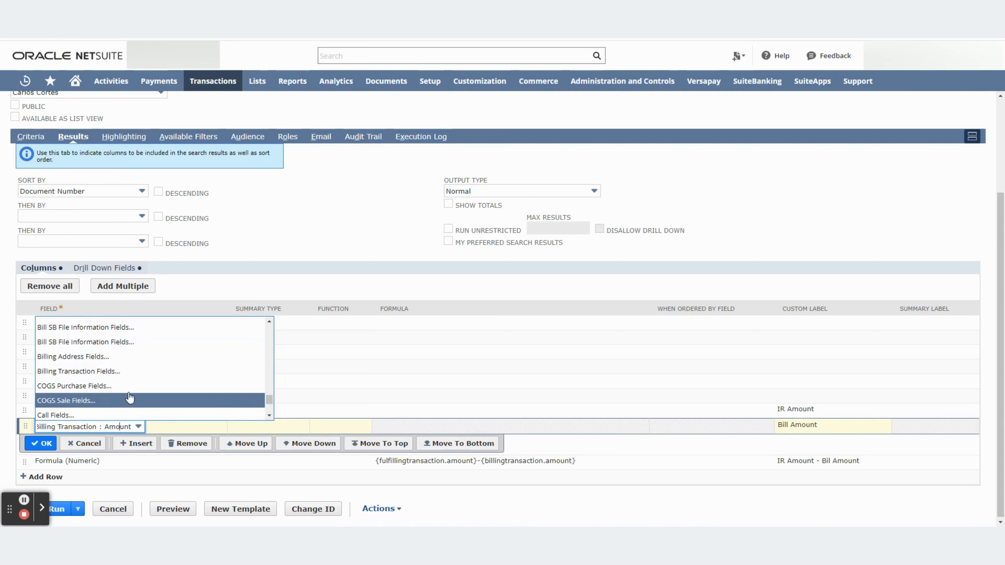
click(129, 373)
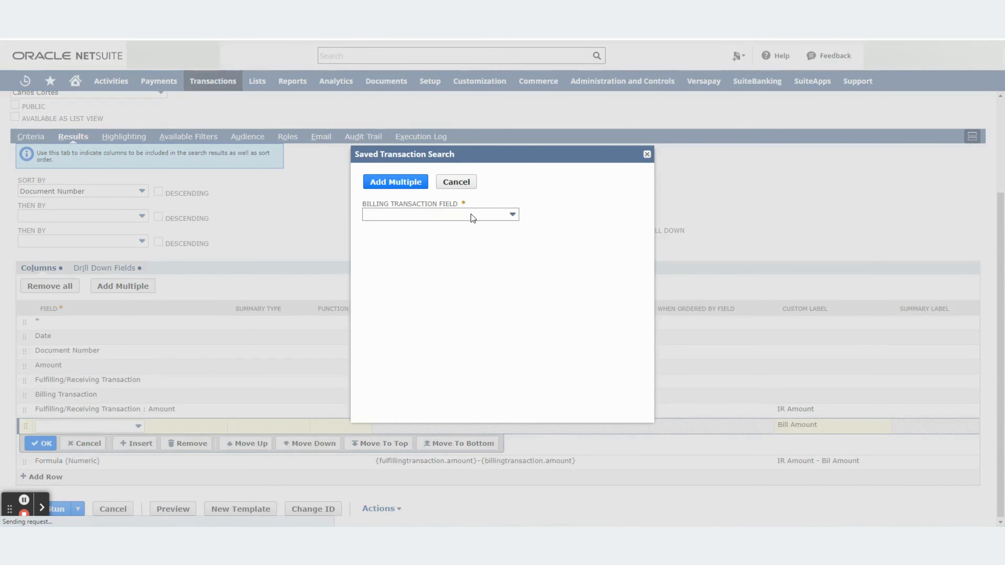
click(472, 217)
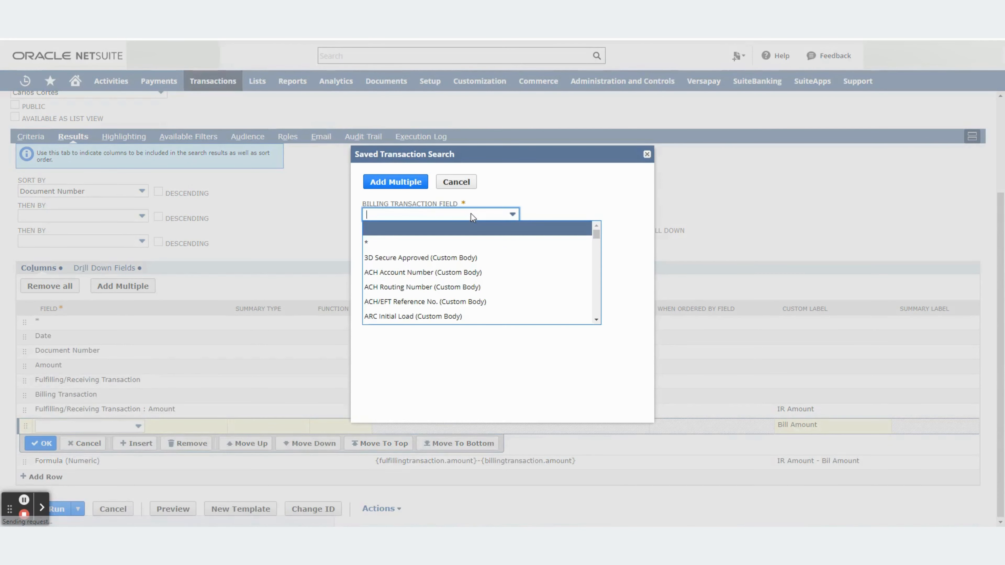
click(457, 183)
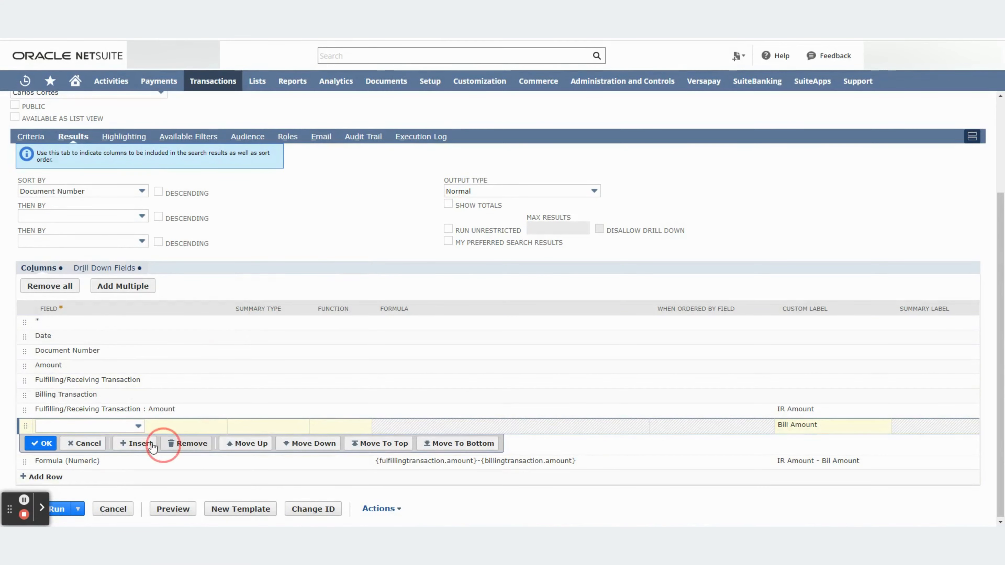
click(85, 443)
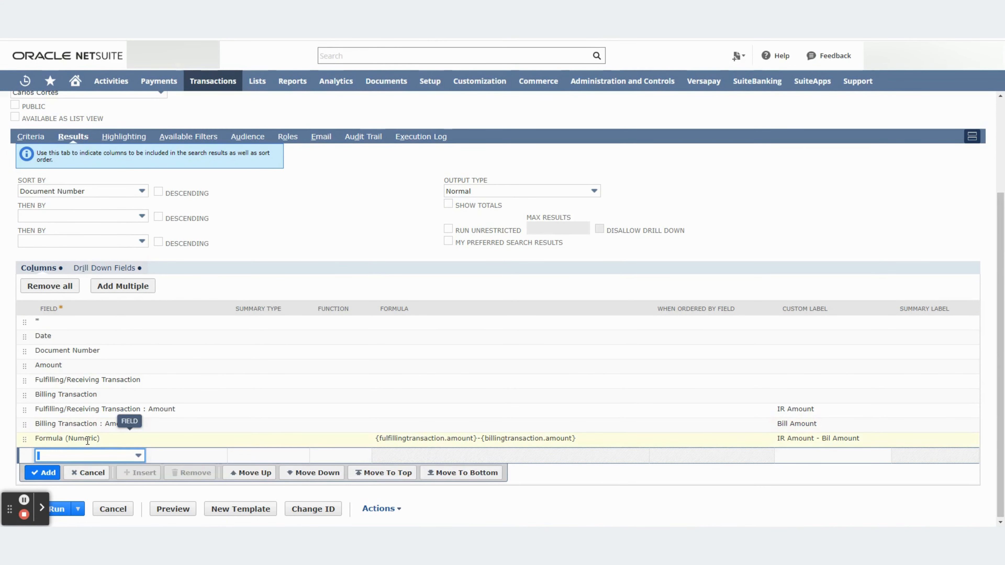
Check the formula of the IR Amount - Bil Amount column, then preview the purchase order search and look through its results
click(400, 440)
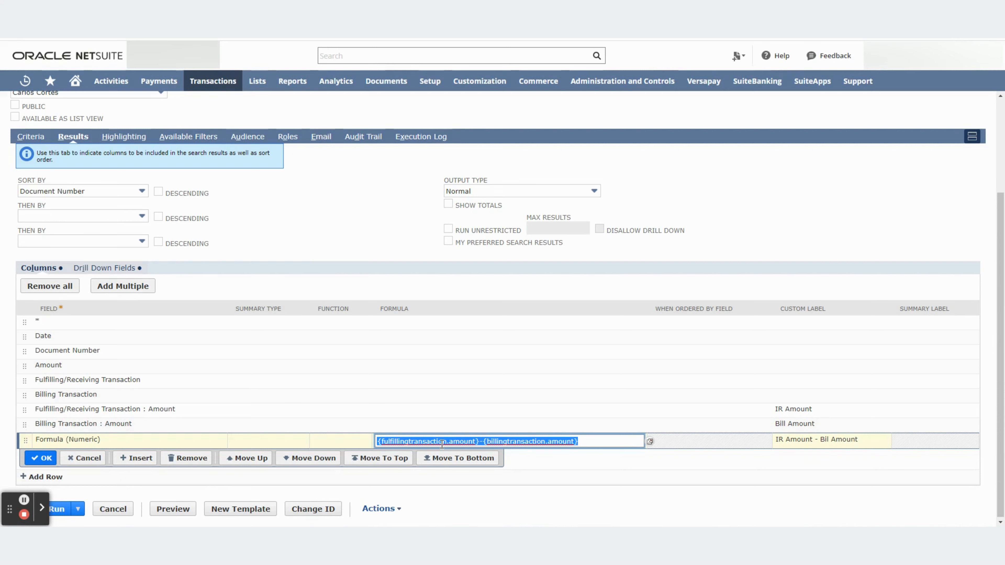
click(41, 458)
scroll(117, 330, up, 3)
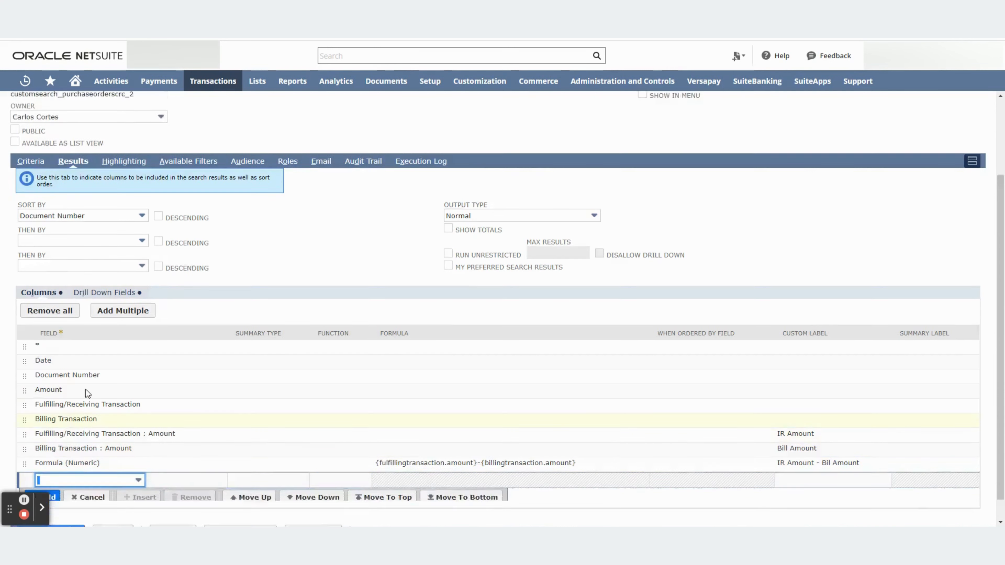
click(174, 139)
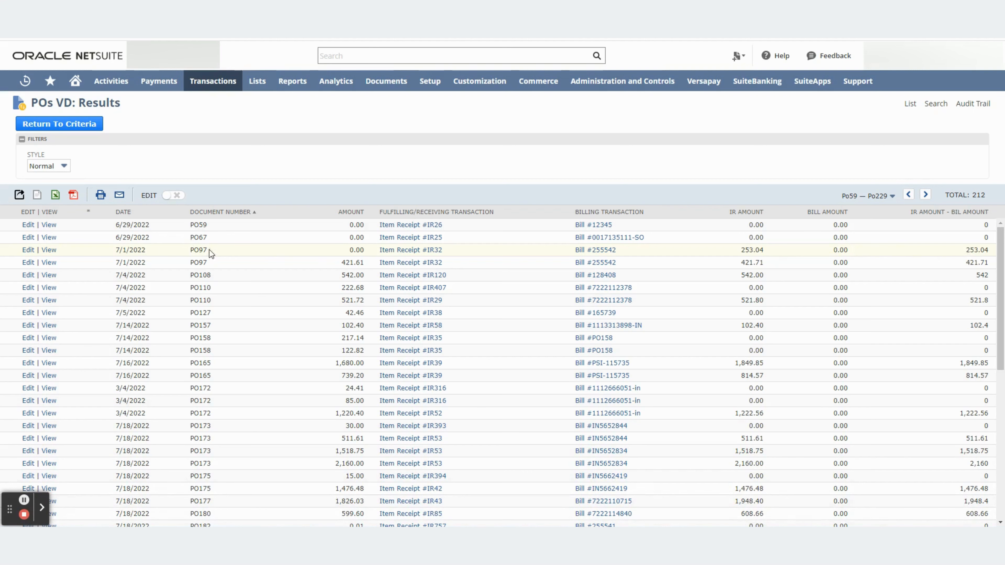
scroll(408, 256, down, 5)
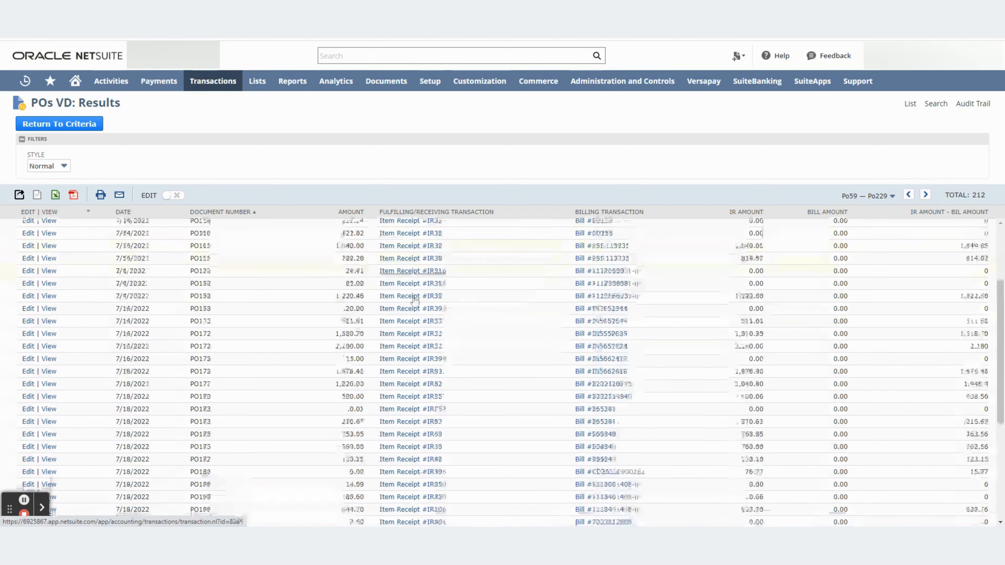
scroll(403, 336, up, 5)
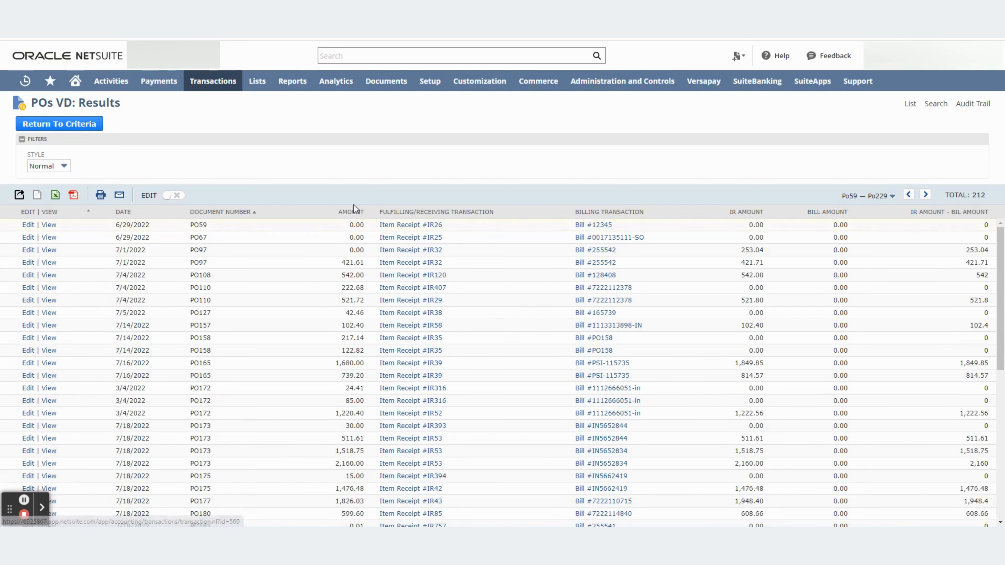
Examine the Type criterion of Custom Transaction Search 2, covering purchase orders, item receipts and bills, and preview the search
mouse_move(257, 81)
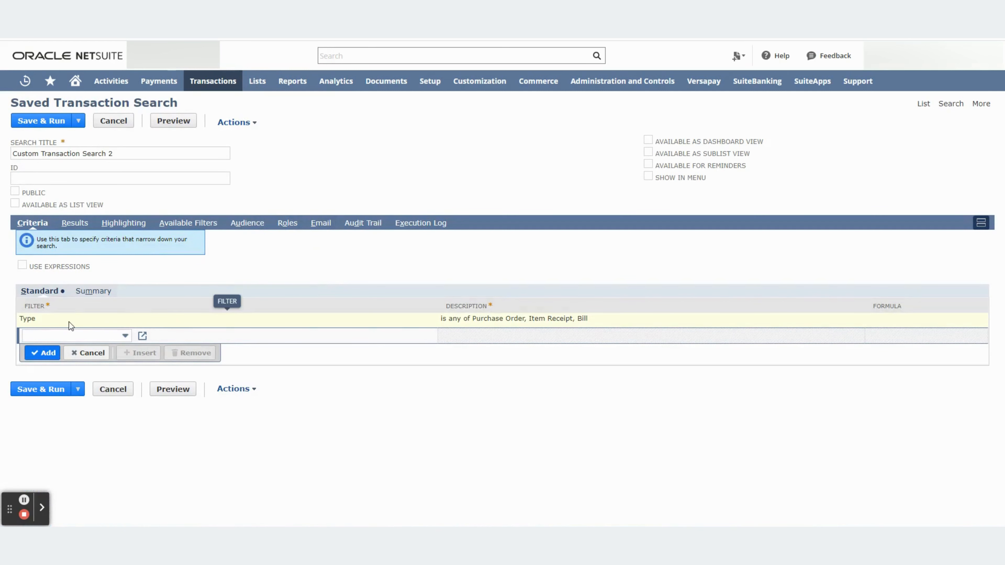
click(262, 322)
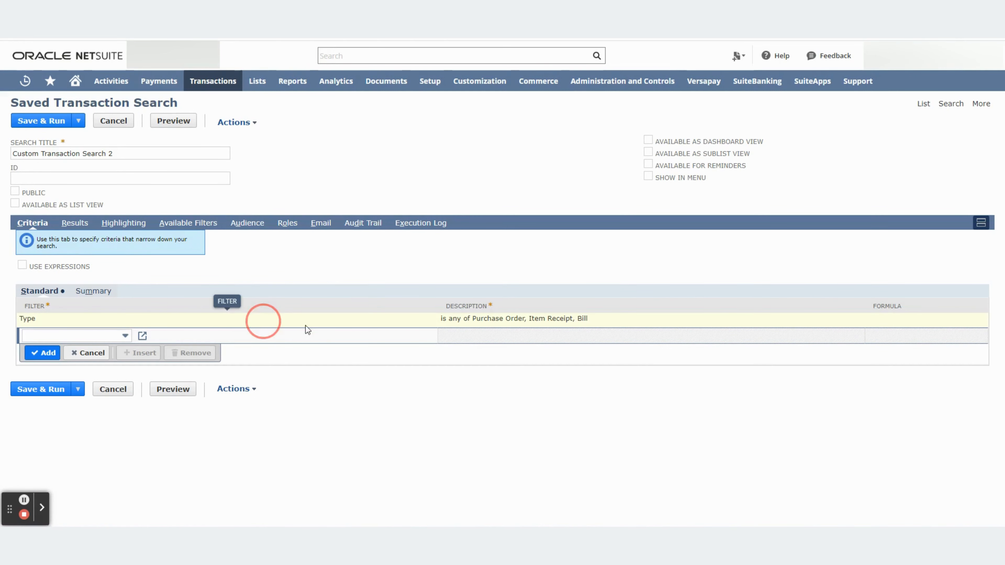
drag(471, 323, 524, 326)
drag(530, 321, 589, 322)
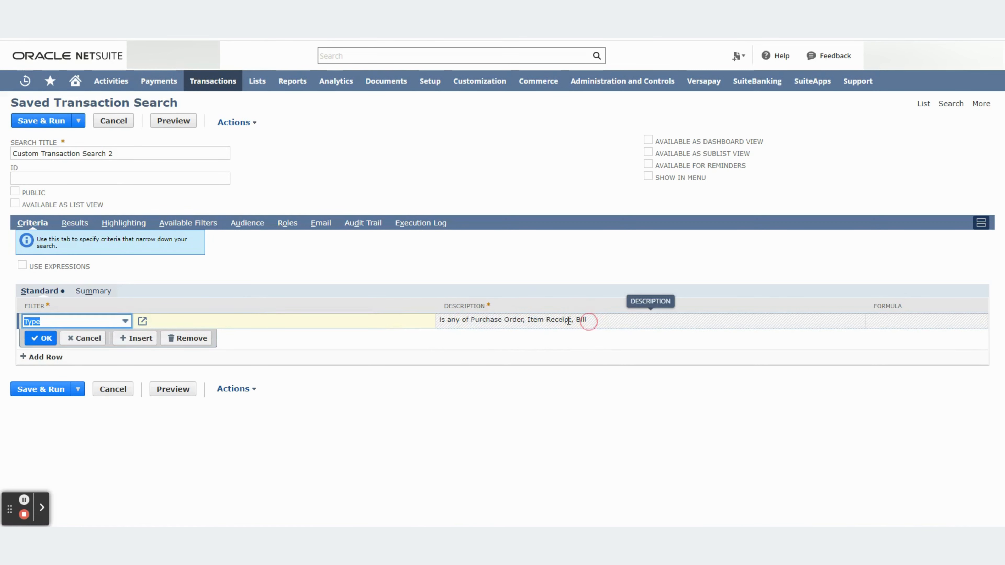
click(173, 121)
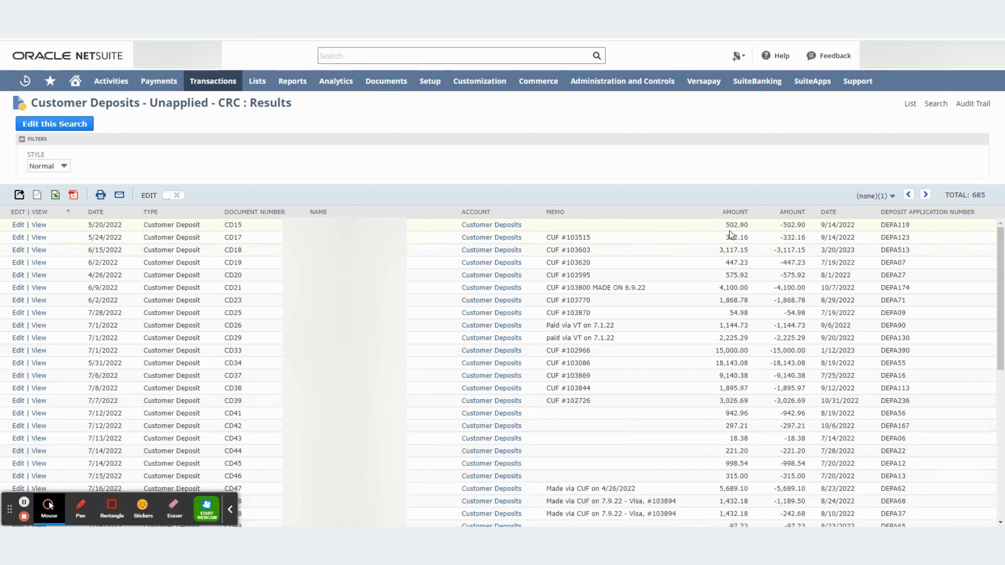
Examine the CD15 customer deposit's document number, amount, deposit application number, application date and applied amount in the results
drag(262, 225, 196, 225)
drag(745, 225, 725, 225)
drag(880, 226, 911, 225)
drag(820, 225, 860, 225)
drag(778, 225, 805, 225)
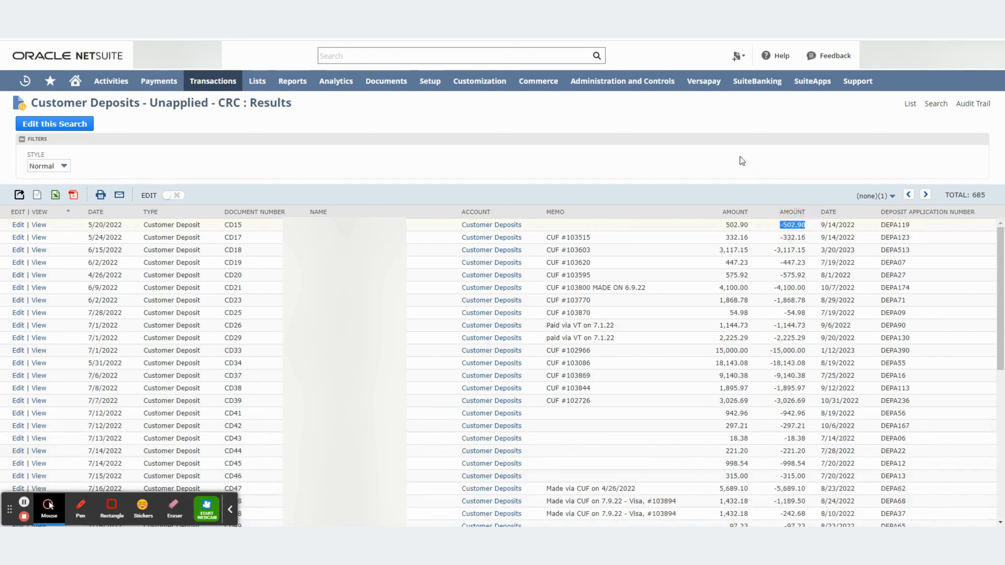